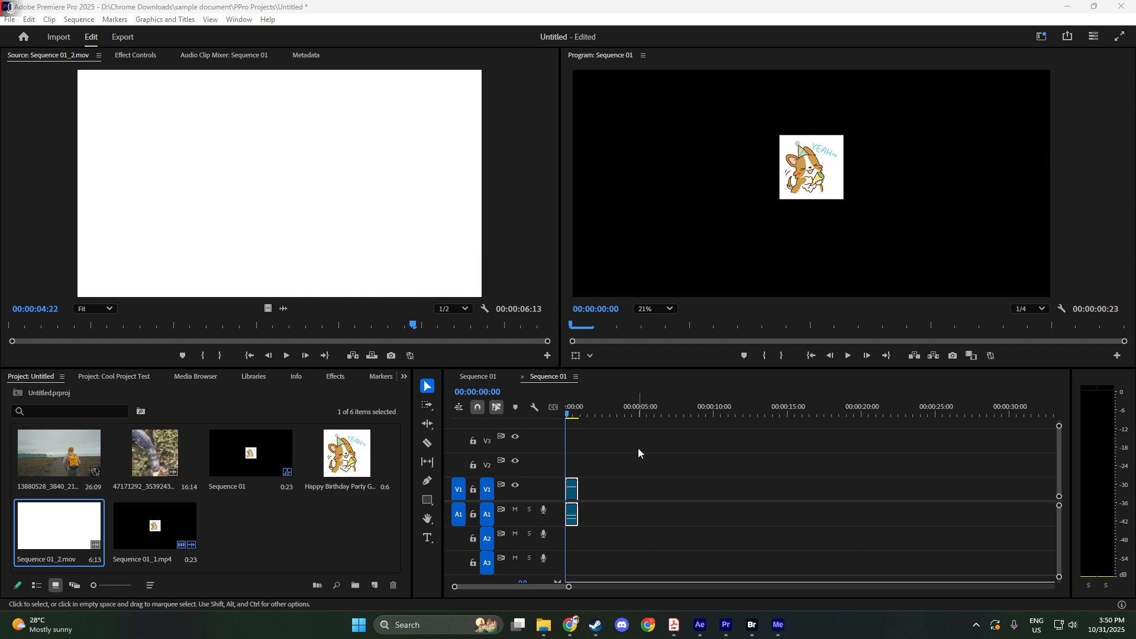
pyautogui.click(580, 456)
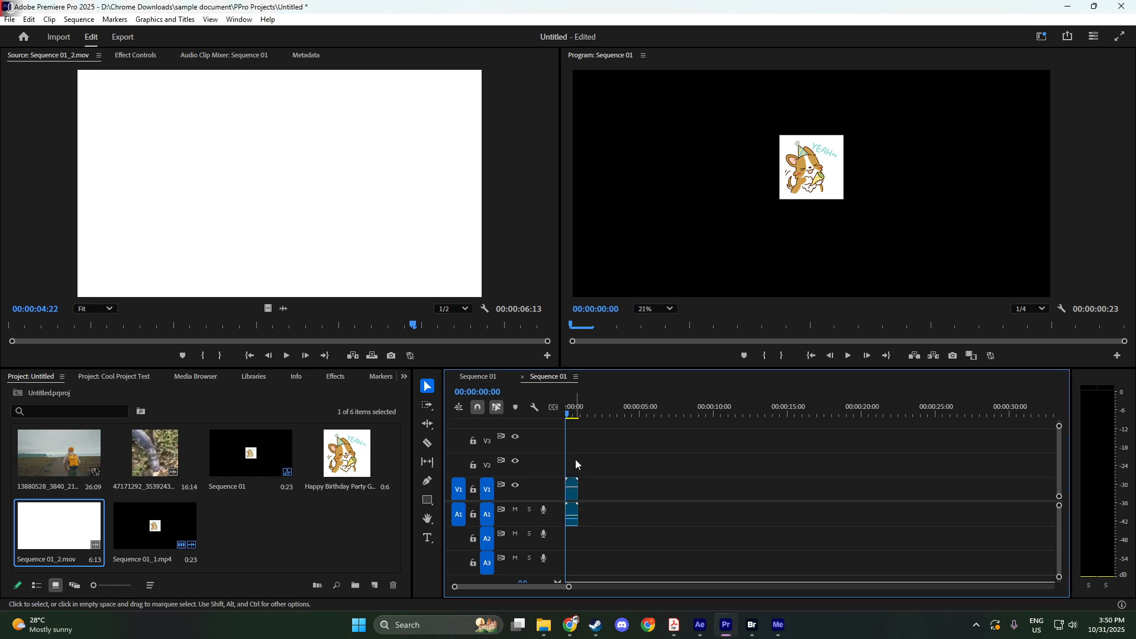
pyautogui.moveTo(574, 416); pyautogui.dragTo(564, 418)
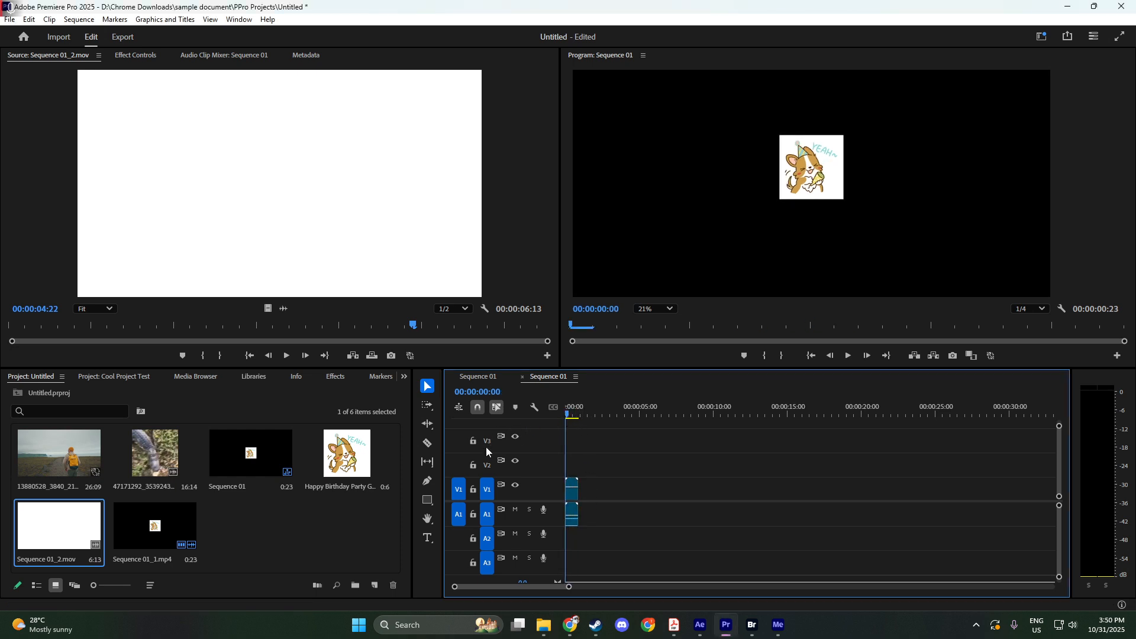
pyautogui.rightClick(142, 530)
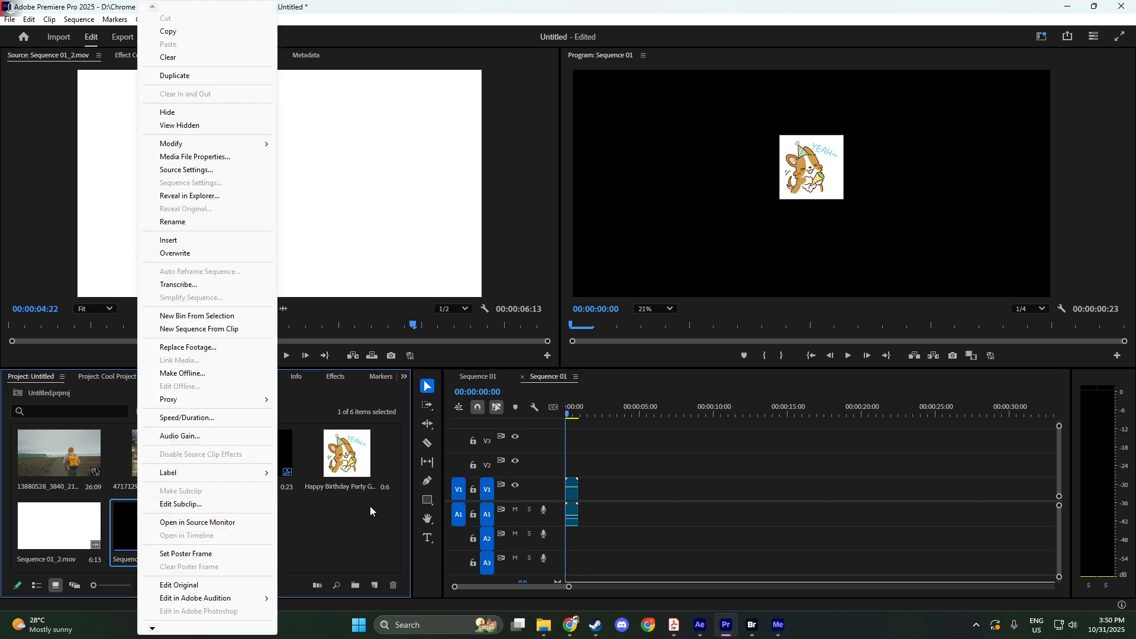
pyautogui.click(379, 527)
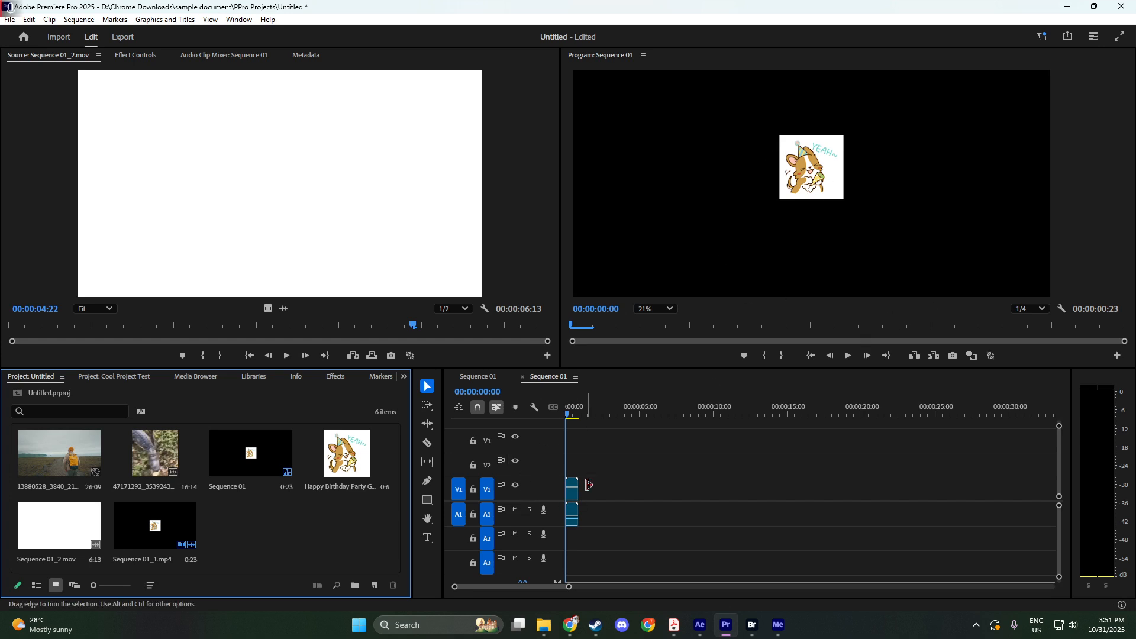
pyautogui.moveTo(569, 417)
pyautogui.mouseDown()
pyautogui.moveTo(573, 408)
pyautogui.moveTo(573, 421)
pyautogui.mouseUp()
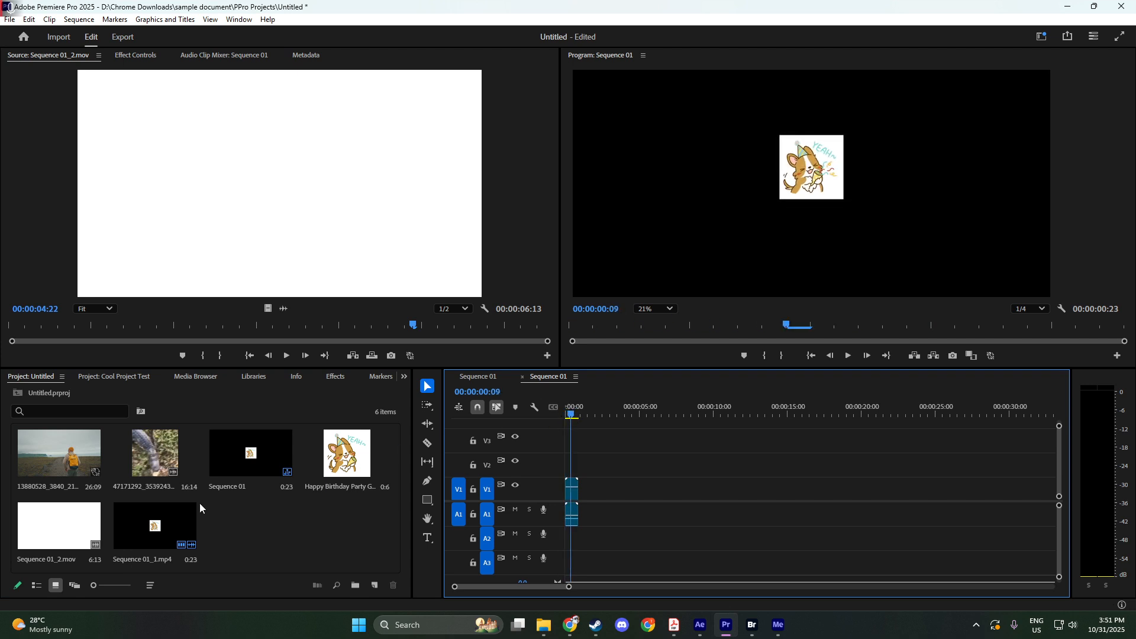
# Send the project clip Sequence 01_2.mov to Adobe Media Encoder and switch to Media Encoder.
pyautogui.click(64, 529)
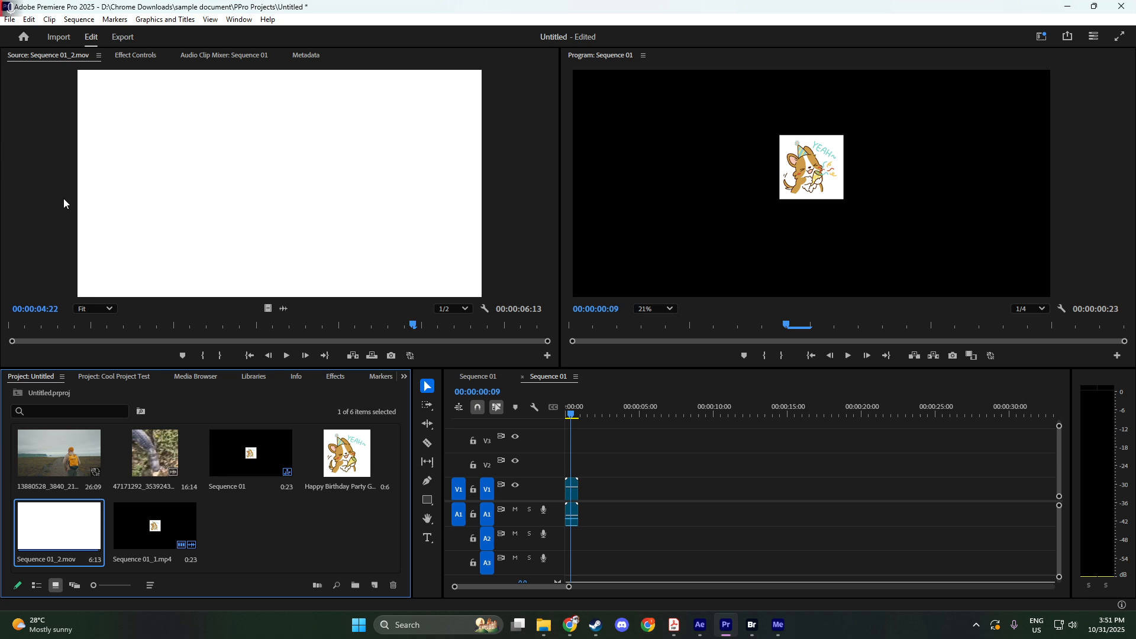
pyautogui.click(9, 19)
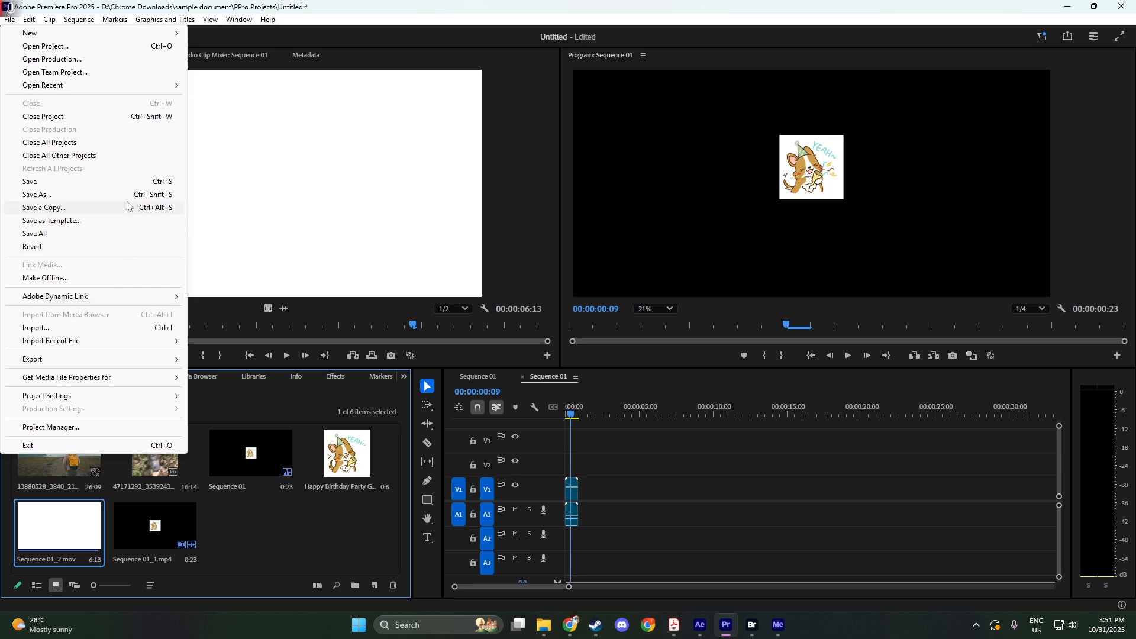
pyautogui.moveTo(120, 365)
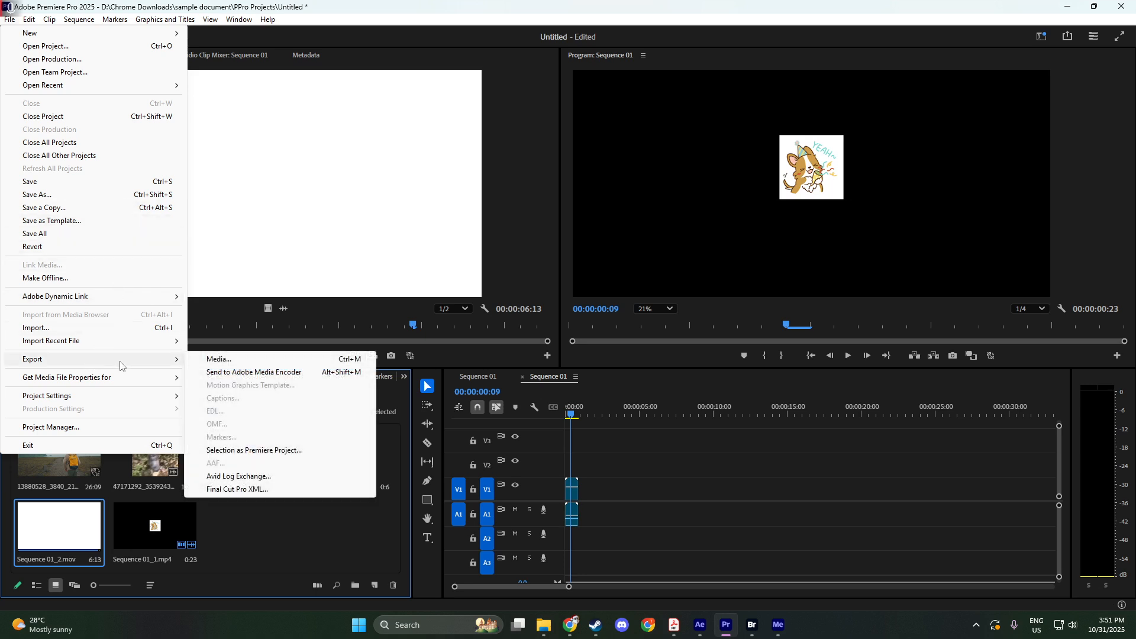
pyautogui.click(243, 371)
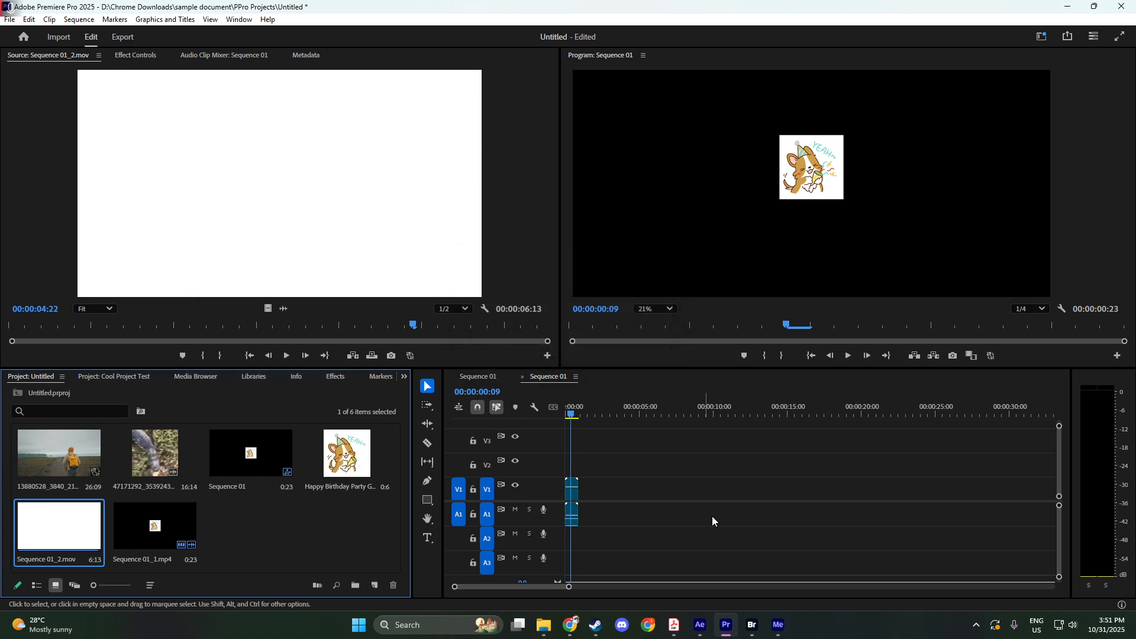
pyautogui.click(779, 625)
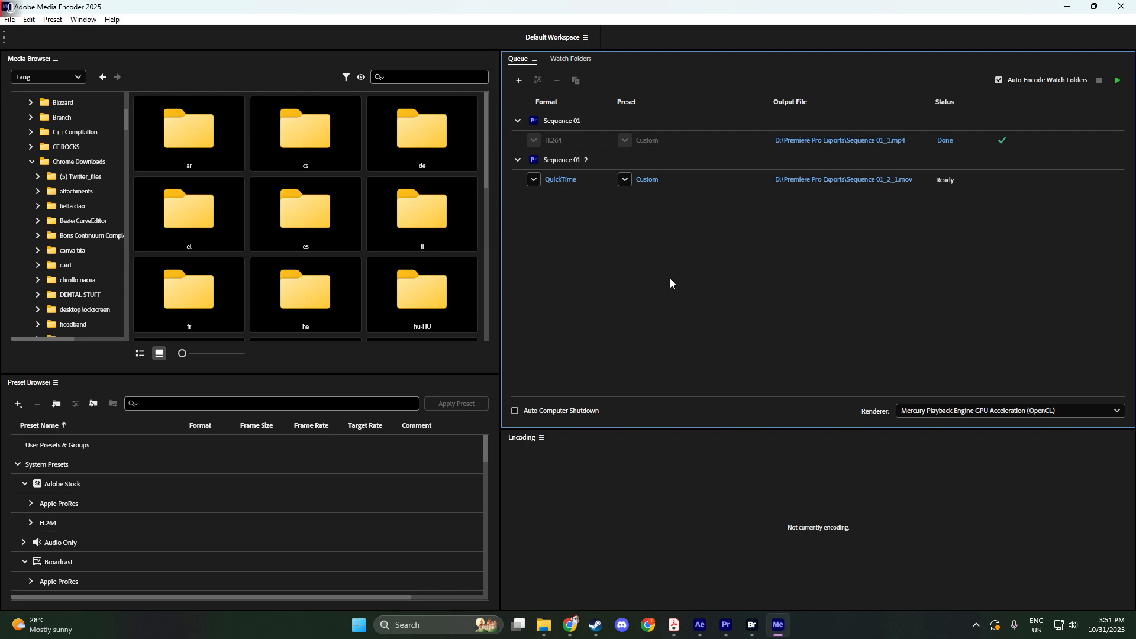
# Set the queued Sequence 01_2 output to QuickTime format with the Apple ProRes 4444 with alpha preset.
pyautogui.click(683, 188)
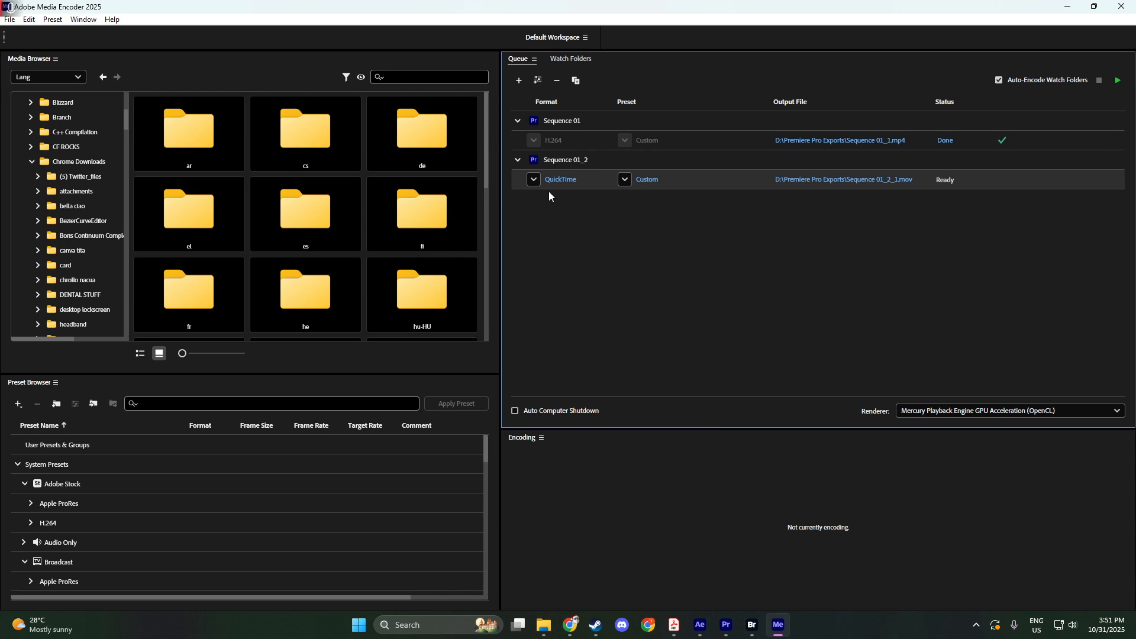
pyautogui.click(534, 180)
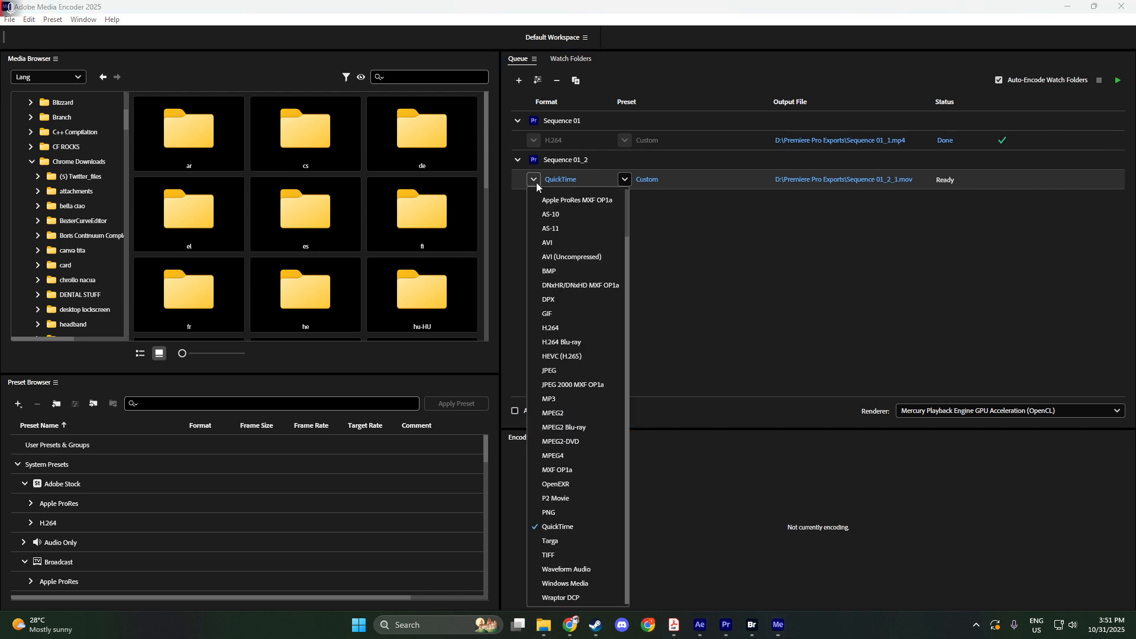
pyautogui.click(560, 524)
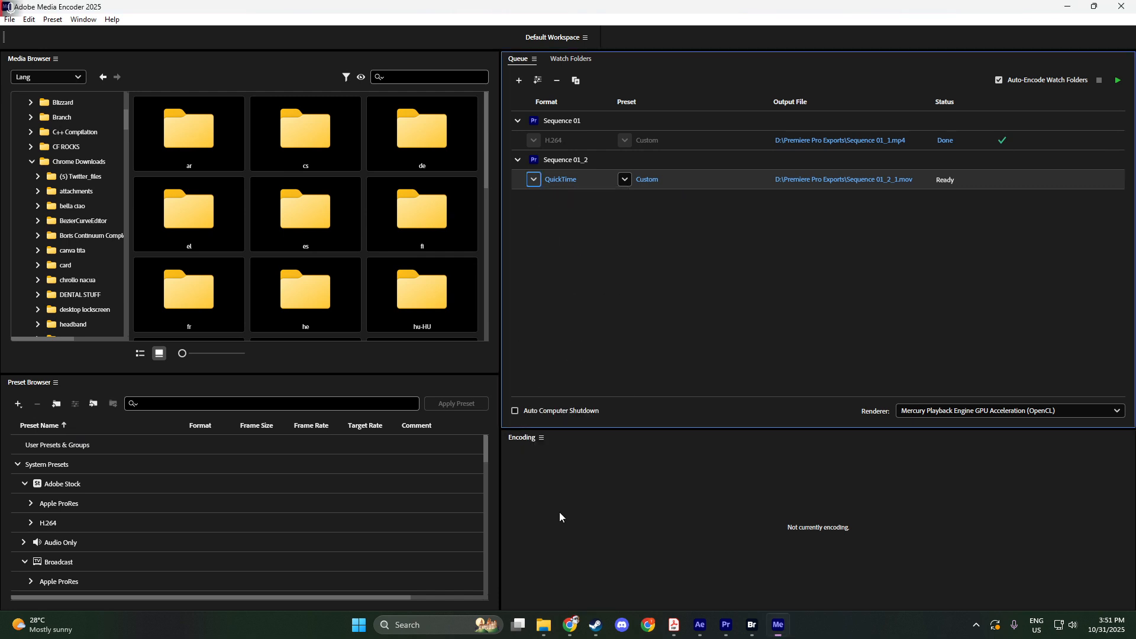
pyautogui.click(627, 182)
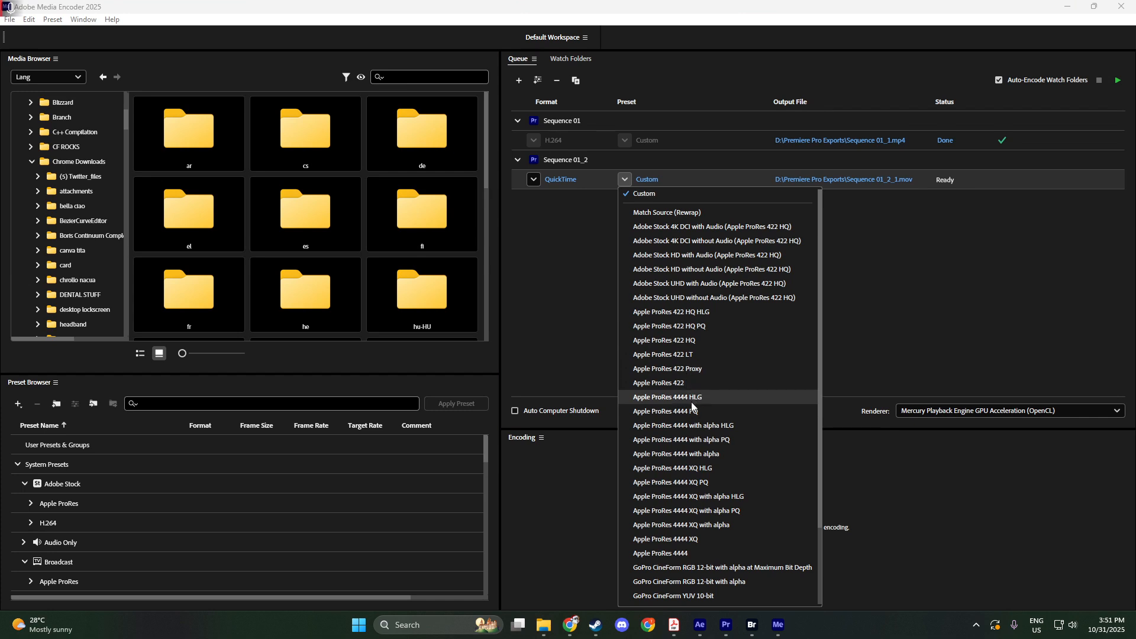
pyautogui.click(714, 454)
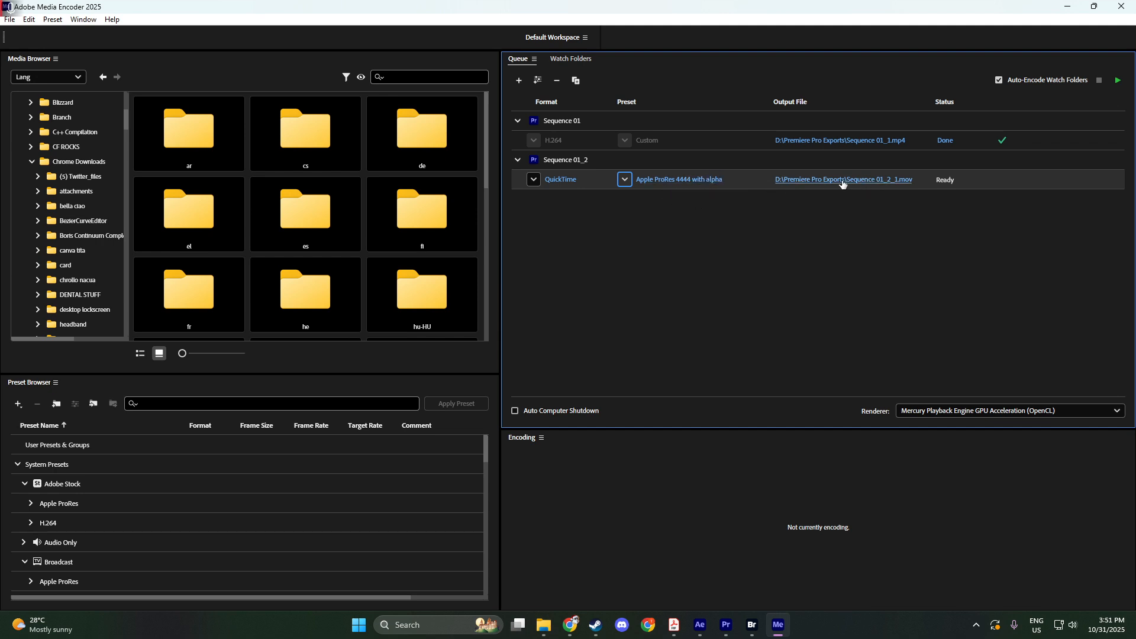
# Open the export settings of the queued Sequence 01_2 output and enable Use Maximum Render Quality.
pyautogui.click(657, 184)
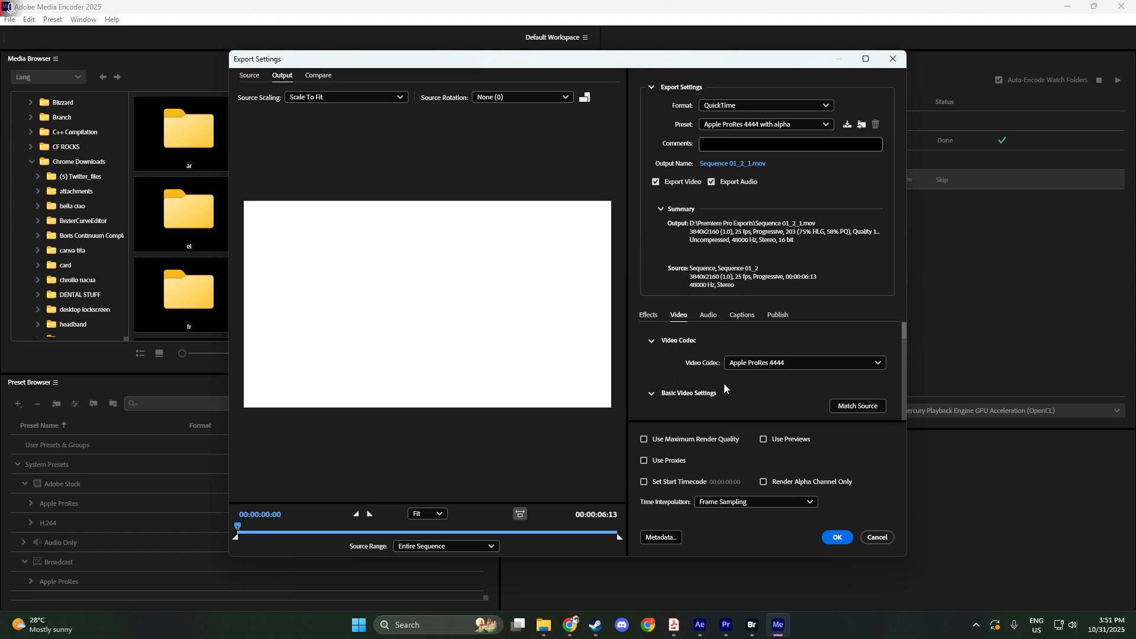
pyautogui.scroll(-1, 724, 388)
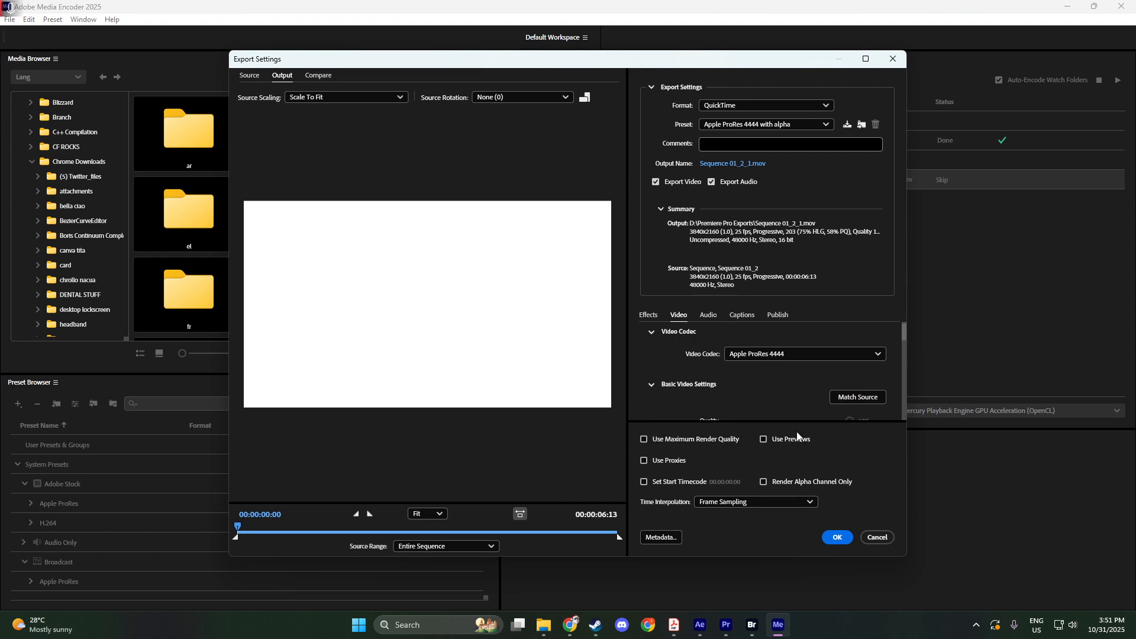
pyautogui.click(644, 439)
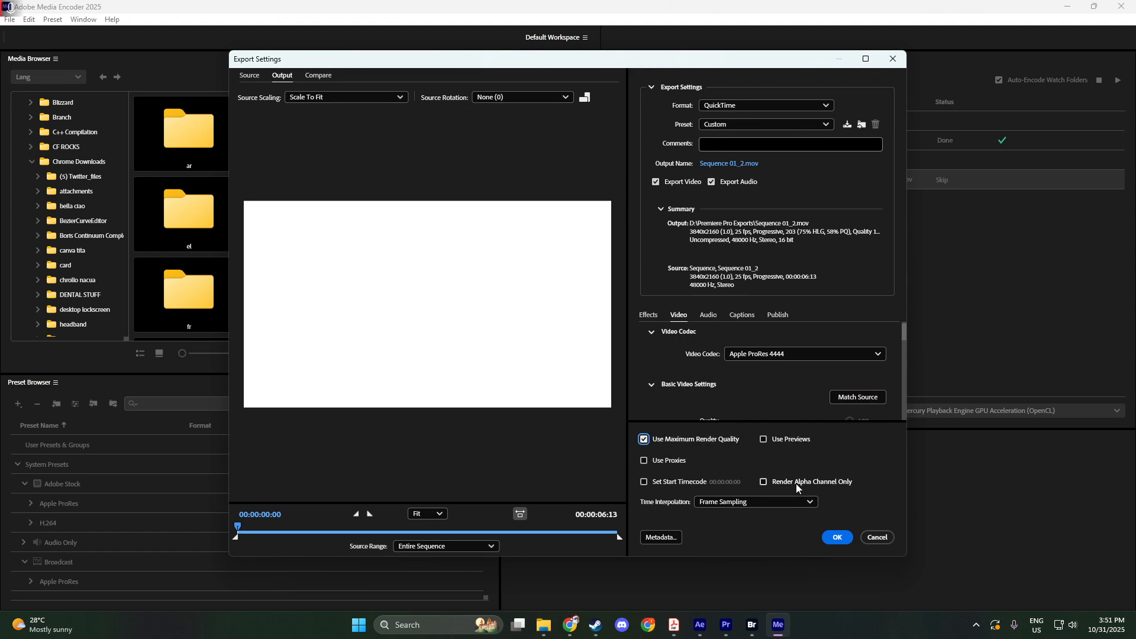
pyautogui.click(764, 482)
pyautogui.click(765, 482)
# Switch the video depth to 8-bpc + alpha and back to 16-bpc + alpha in the export settings.
pyautogui.scroll(-2, 793, 379)
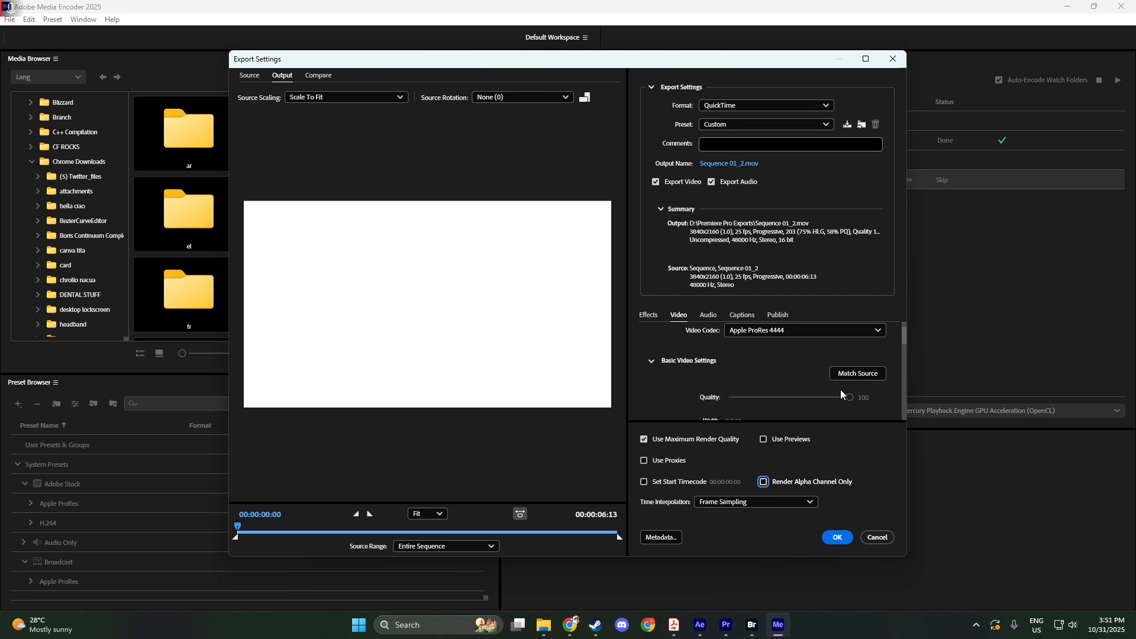
pyautogui.scroll(-3, 840, 389)
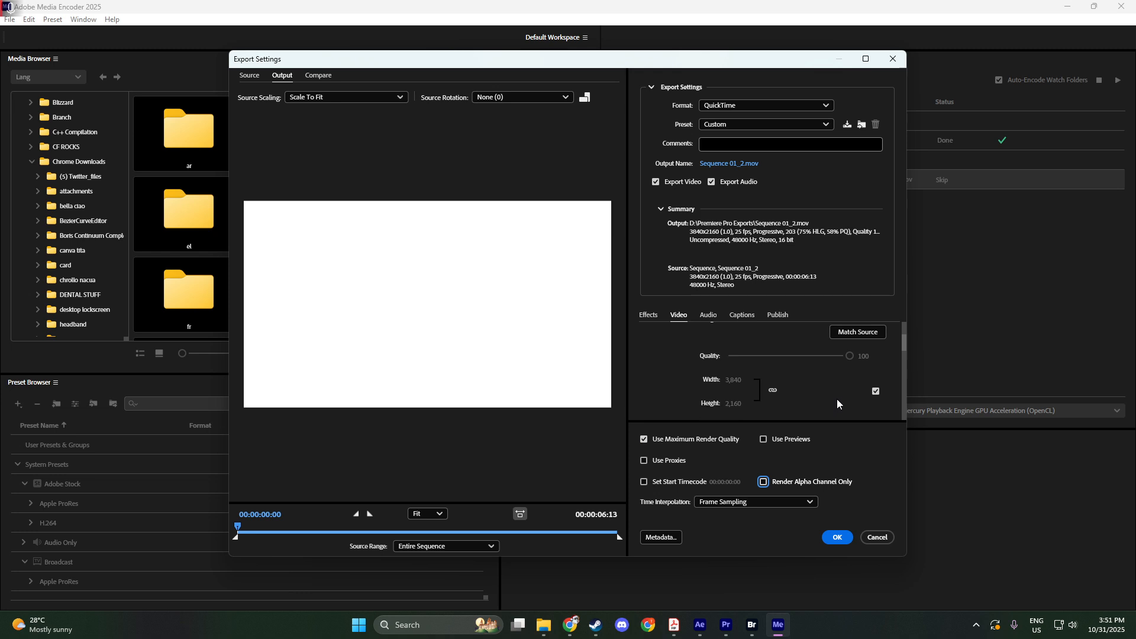
pyautogui.scroll(-4, 838, 400)
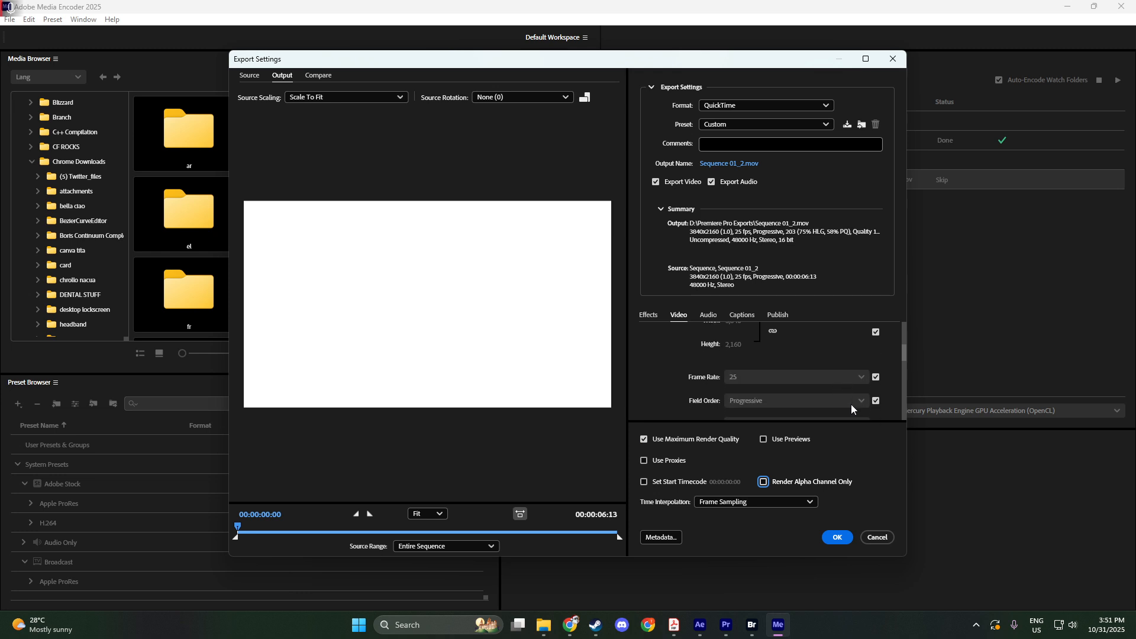
pyautogui.scroll(-2, 854, 403)
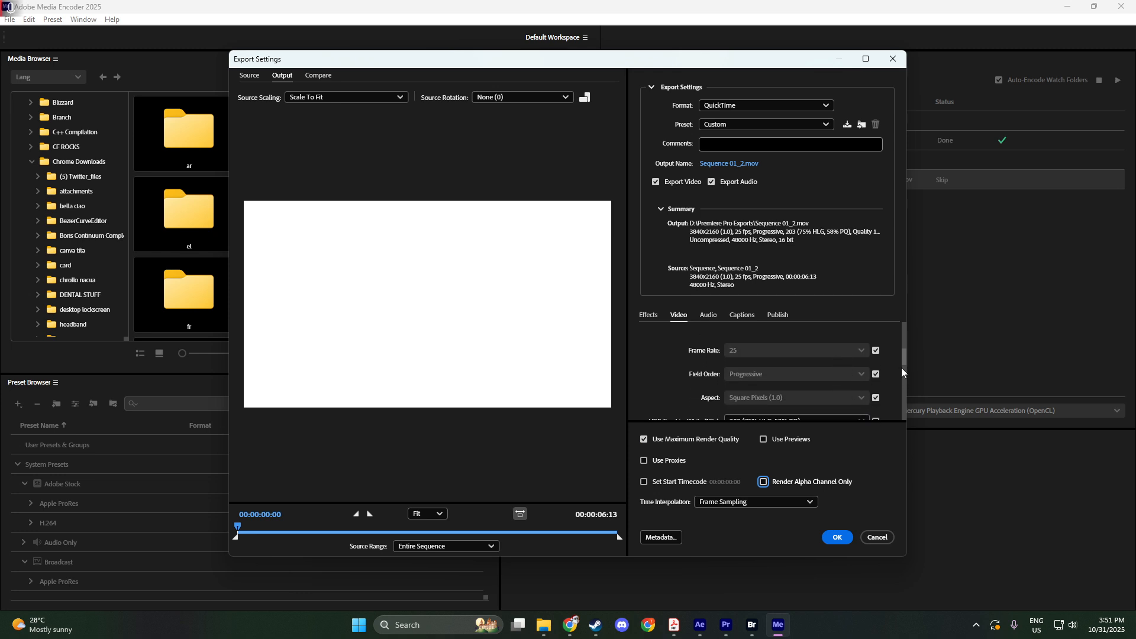
pyautogui.moveTo(902, 363); pyautogui.dragTo(894, 382)
pyautogui.click(775, 368)
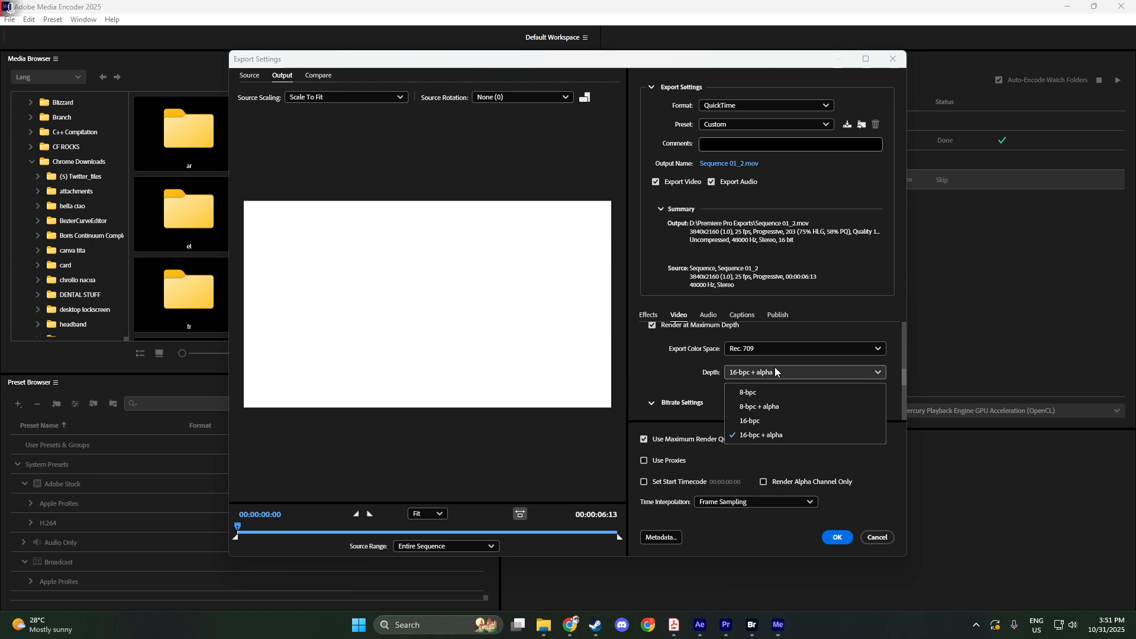
pyautogui.click(760, 408)
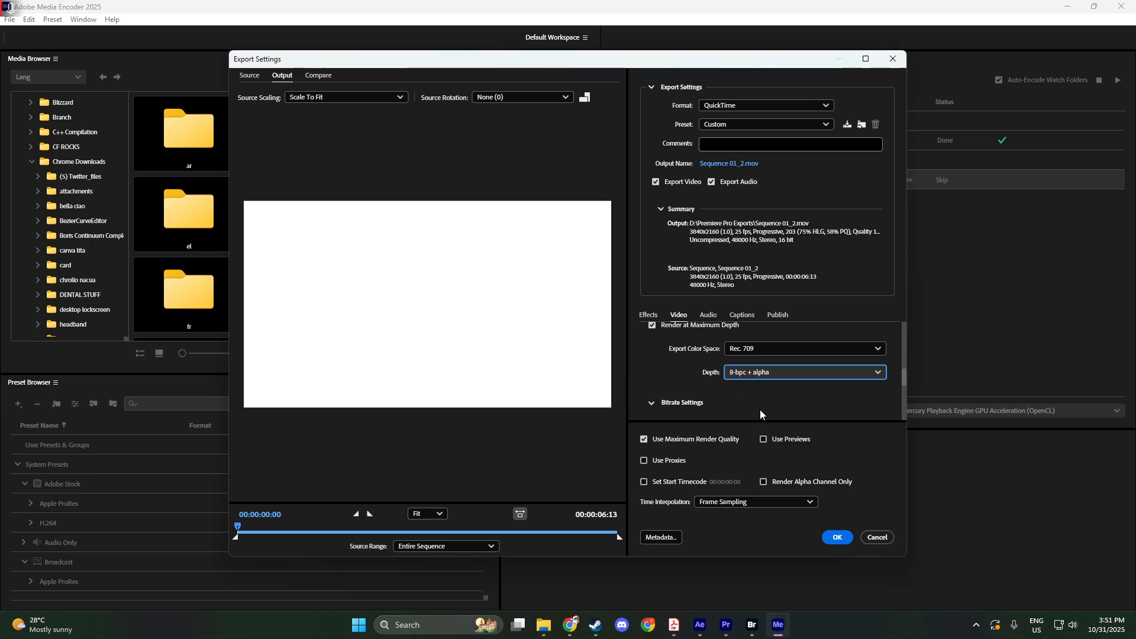
pyautogui.click(769, 374)
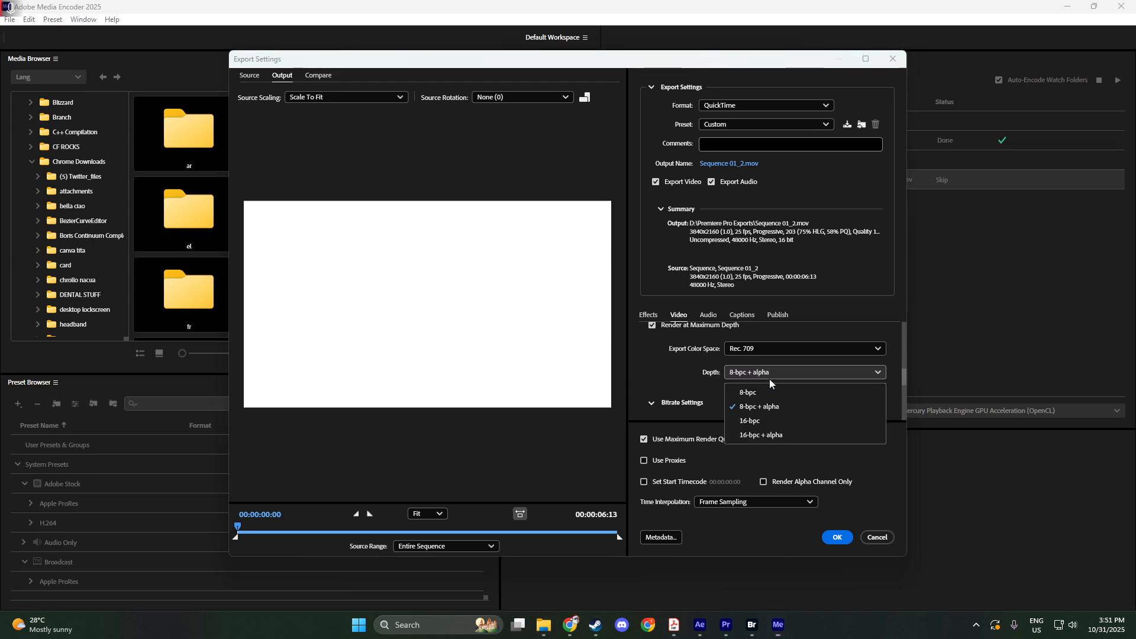
pyautogui.click(763, 432)
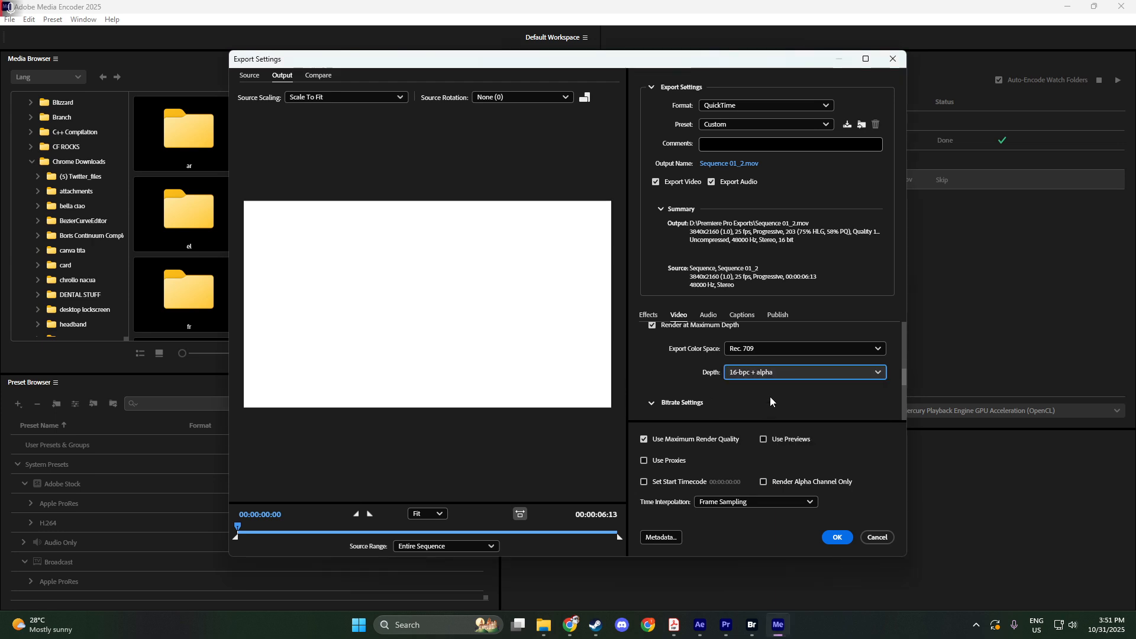
# Keep the Rec. 709 export color space, apply the export settings and start encoding the queue.
pyautogui.click(768, 351)
pyautogui.click(768, 349)
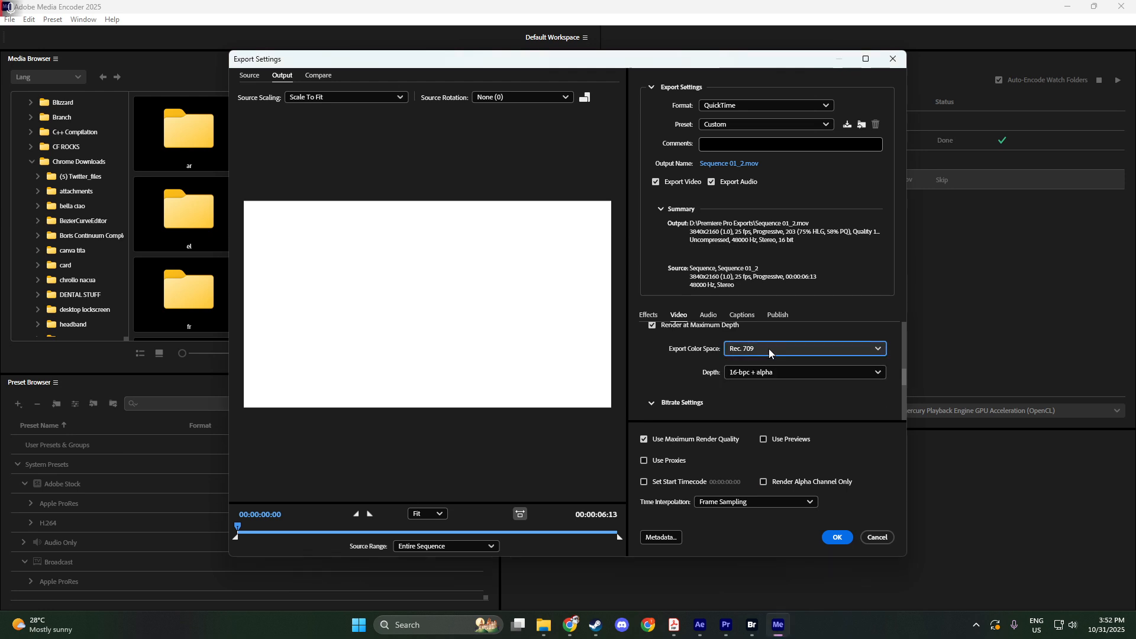
pyautogui.scroll(-2, 821, 395)
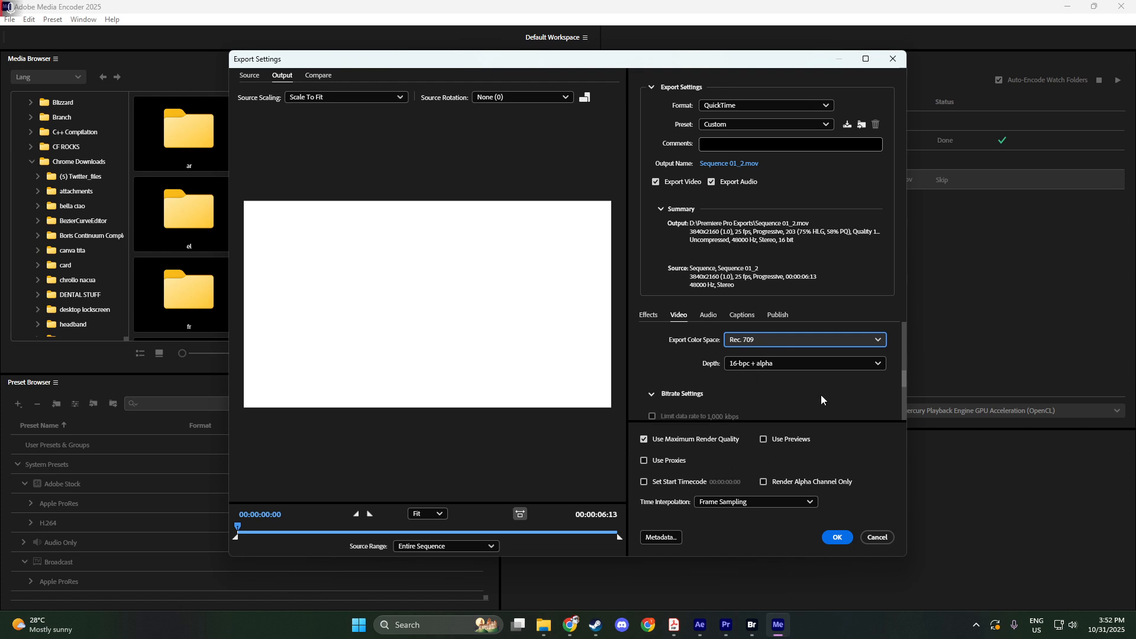
pyautogui.scroll(-2, 845, 403)
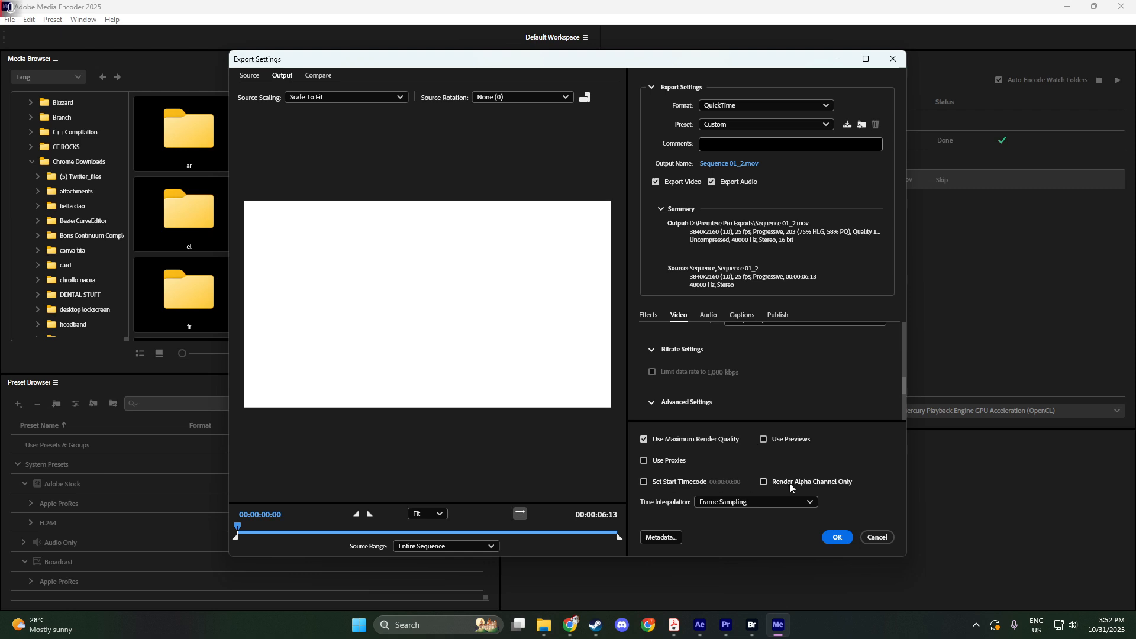
pyautogui.click(837, 537)
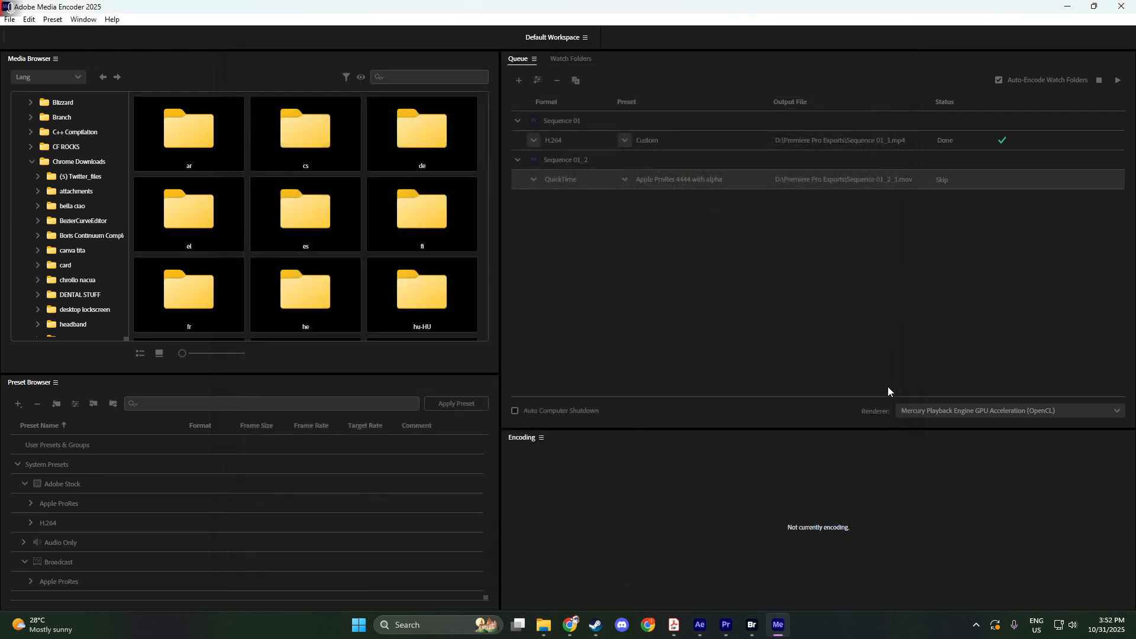
pyautogui.click(1119, 81)
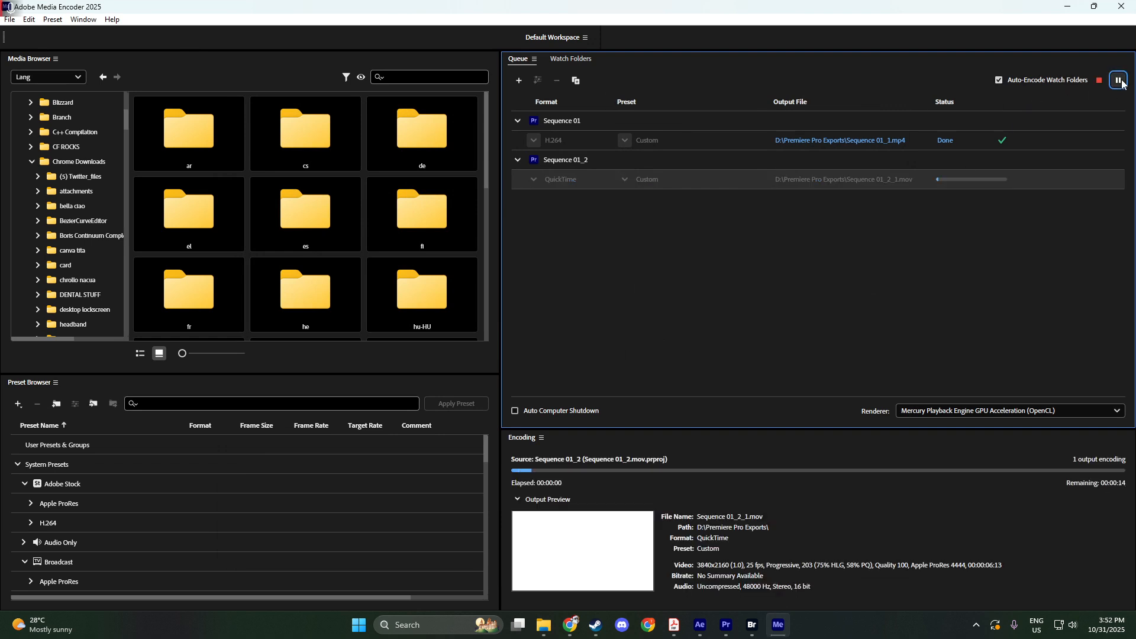